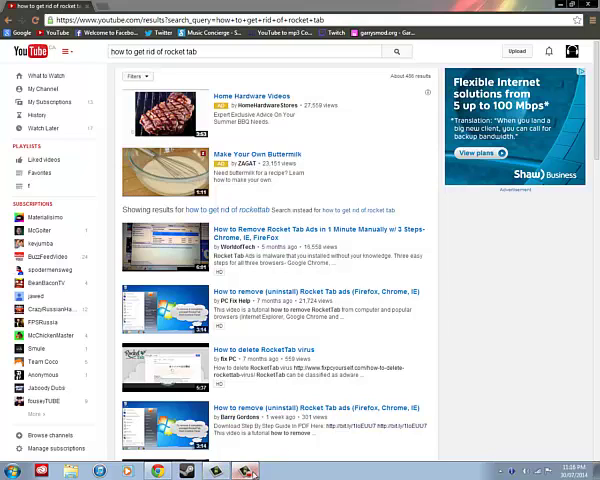
# Select 'rocket tab' in the YouTube search query, then minimize Chrome to the desktop.
pyautogui.click(248, 471)
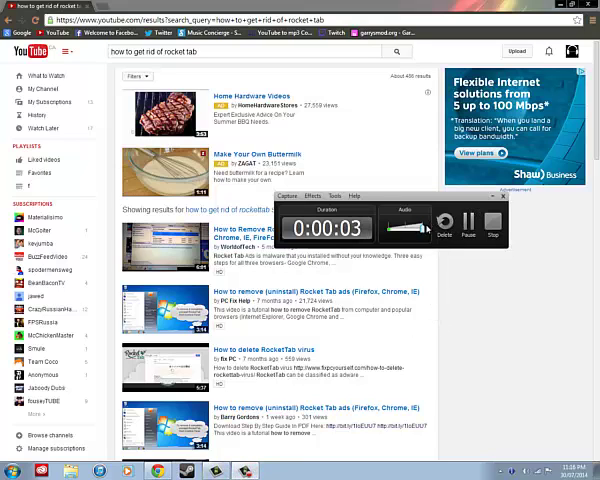
pyautogui.click(500, 200)
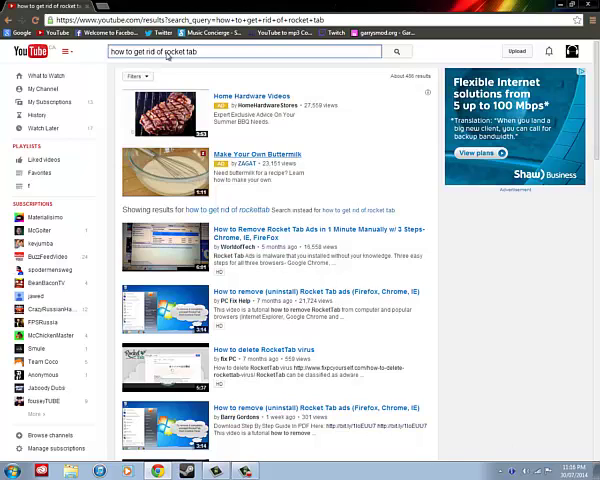
pyautogui.moveTo(212, 52); pyautogui.dragTo(167, 52)
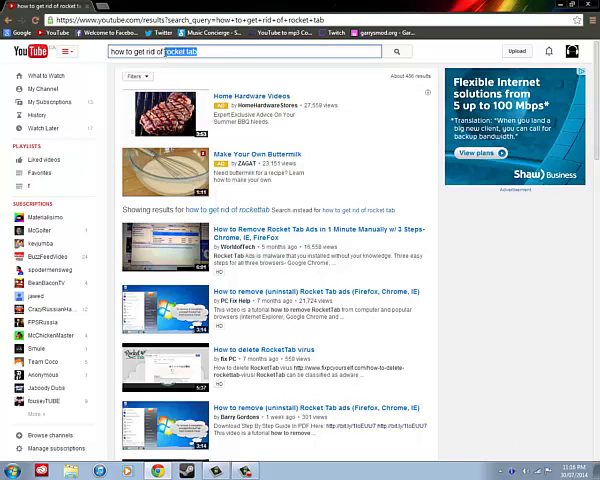
pyautogui.click(560, 4)
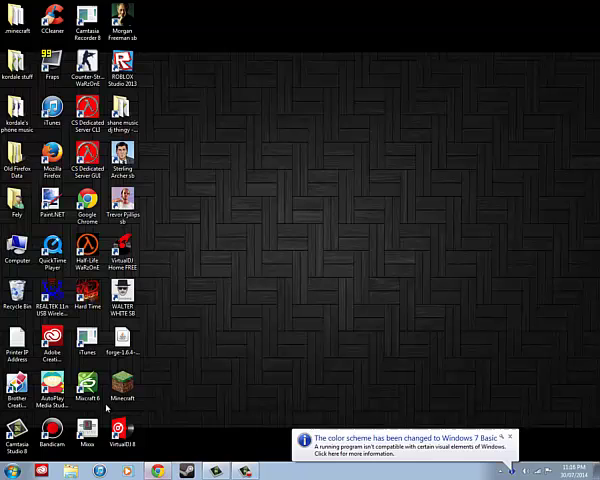
pyautogui.press('super')
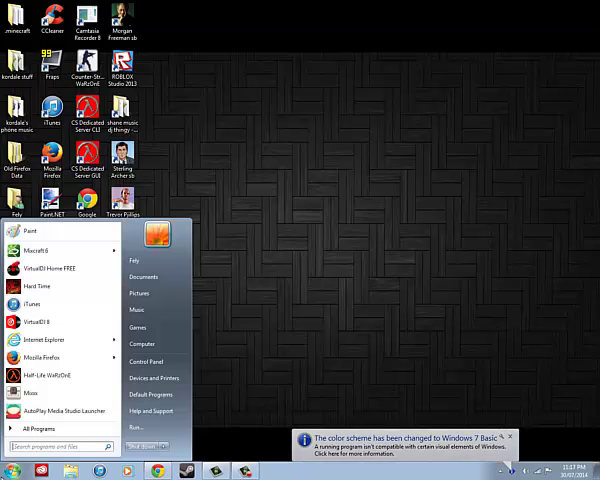
pyautogui.click(146, 361)
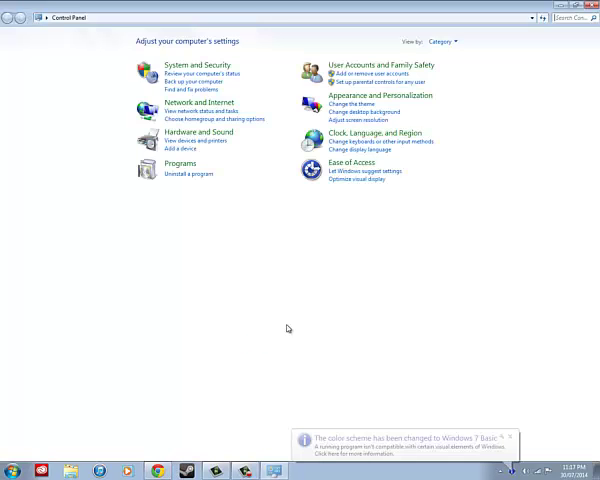
pyautogui.click(199, 176)
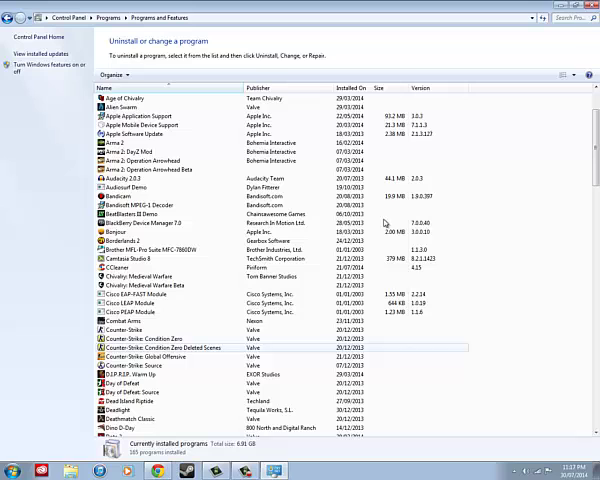
pyautogui.click(591, 6)
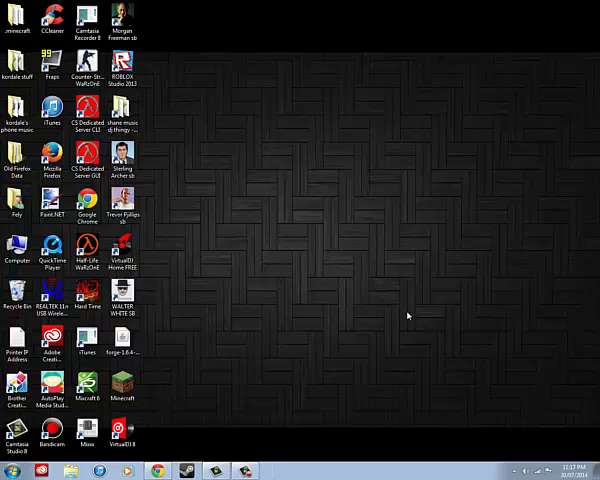
pyautogui.click(519, 472)
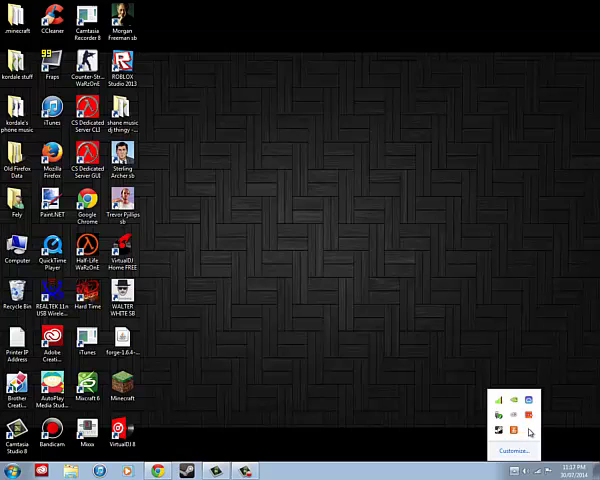
pyautogui.doubleClick(530, 433)
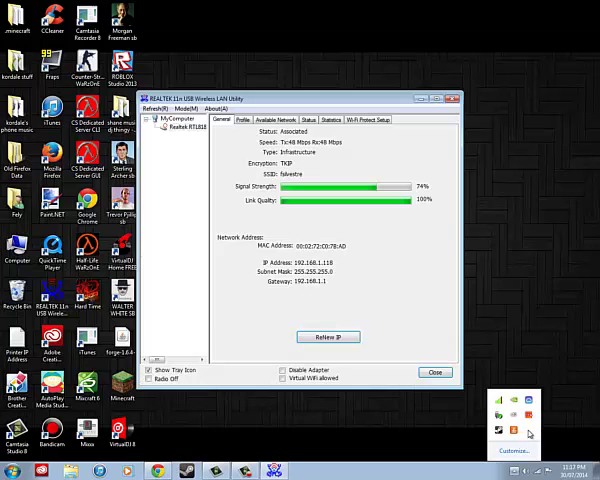
pyautogui.click(454, 99)
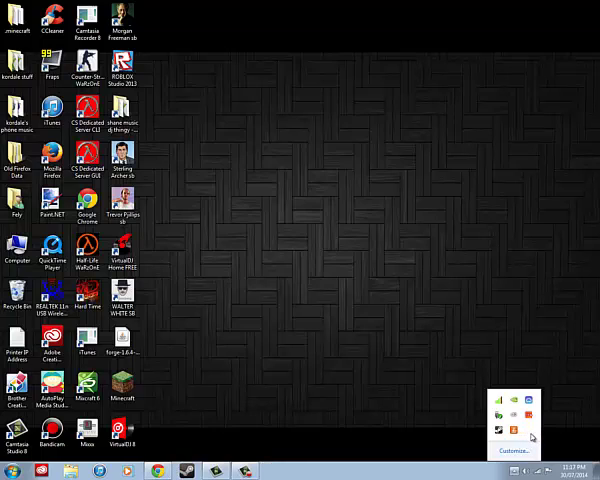
pyautogui.click(514, 451)
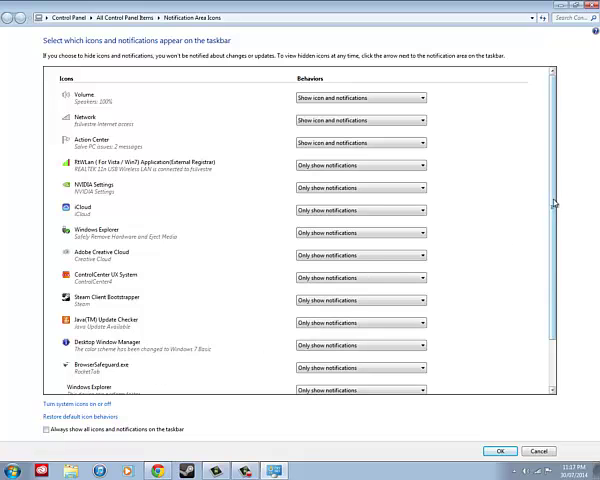
pyautogui.scroll(-3, 115, 369)
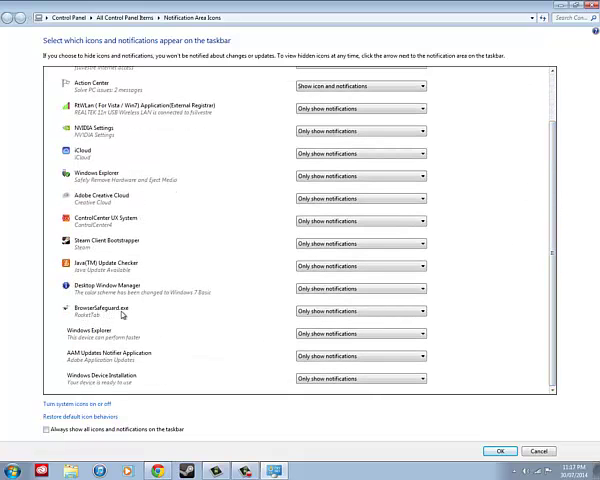
pyautogui.click(360, 311)
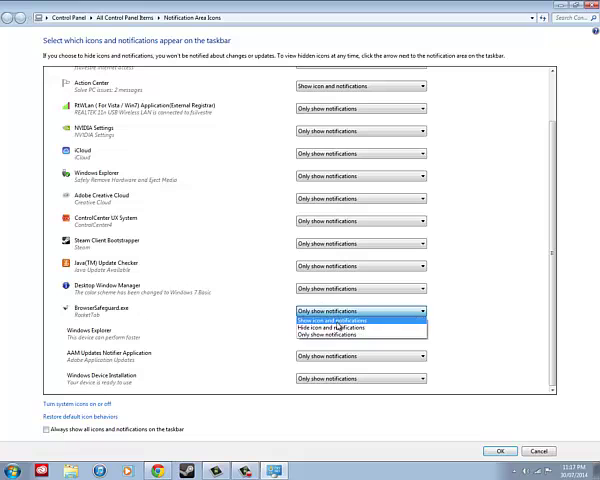
pyautogui.click(368, 335)
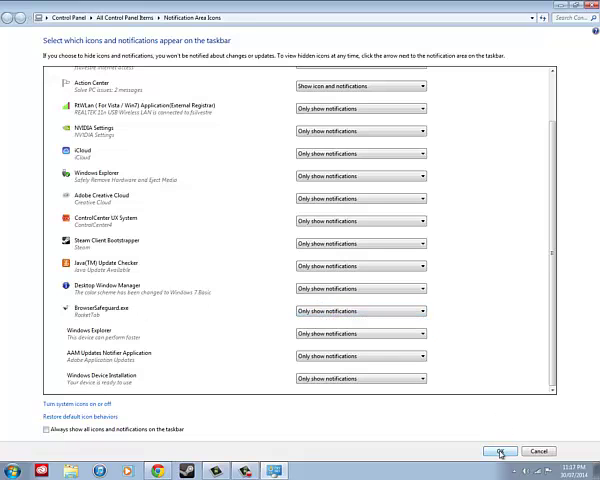
pyautogui.click(500, 451)
pyautogui.click(524, 470)
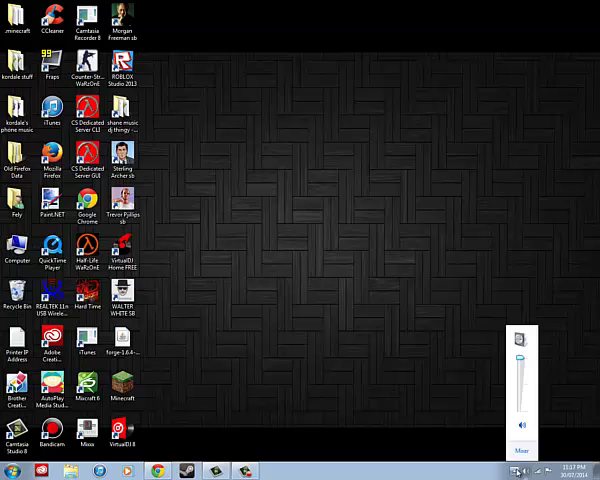
# Launch Chrome, search Google for 'rocket tab', then minimize it to show the desktop.
pyautogui.click(533, 440)
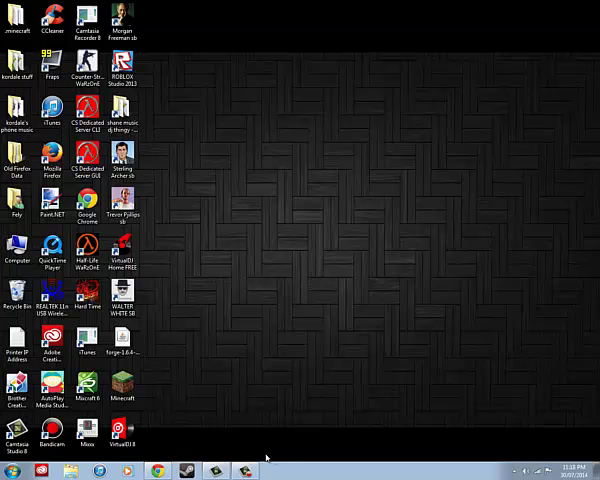
pyautogui.doubleClick(86, 210)
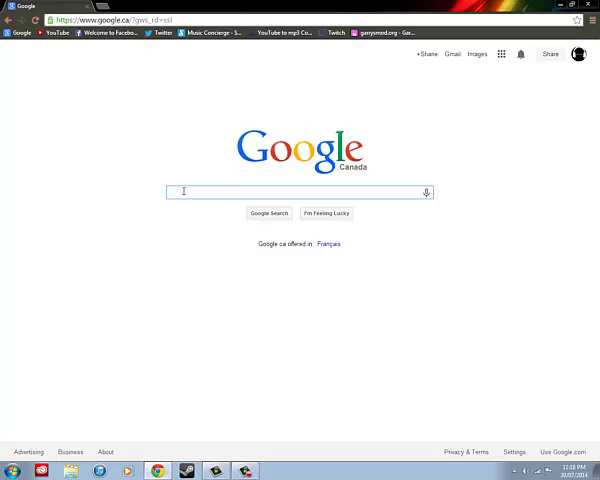
pyautogui.write('rocket tab')
pyautogui.press('Return')
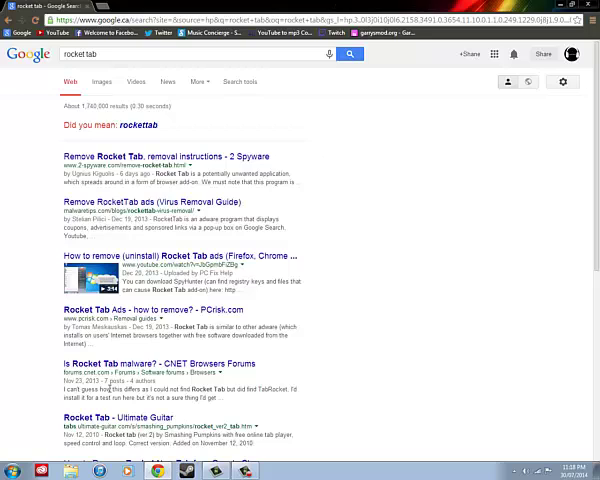
pyautogui.click(526, 470)
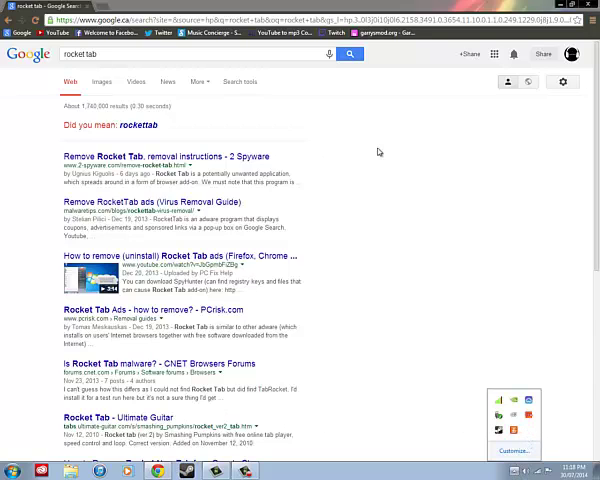
pyautogui.click(562, 7)
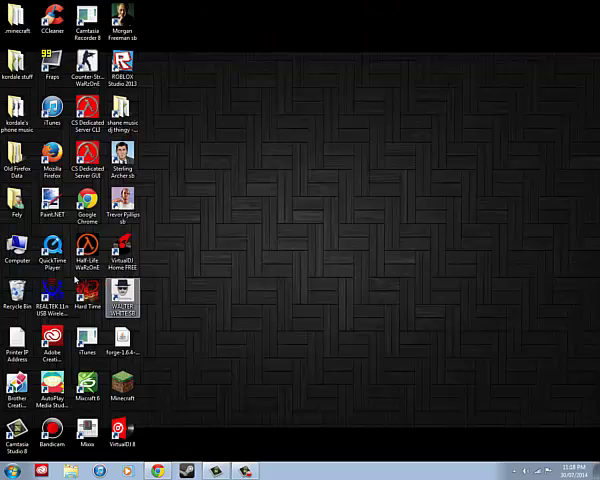
# Open Explorer and browse the SYSTEM (C:) drive, briefly checking Program Files.
pyautogui.click(72, 471)
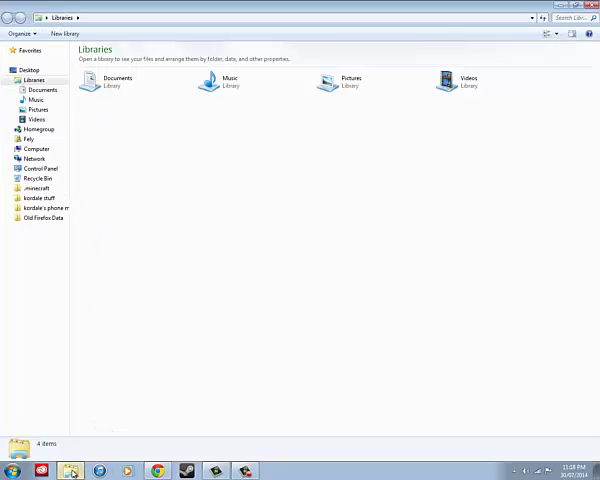
pyautogui.click(37, 149)
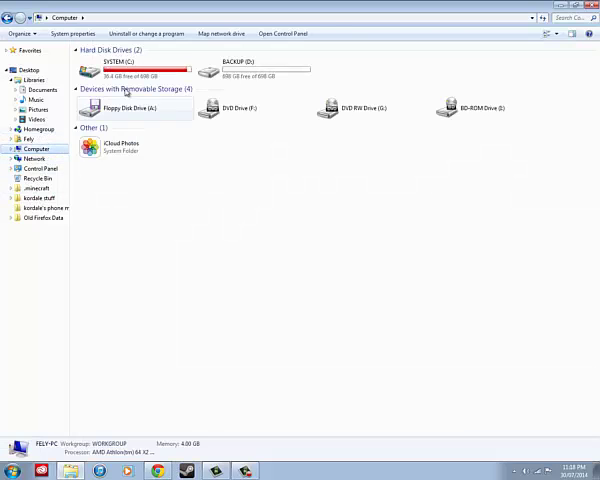
pyautogui.doubleClick(130, 65)
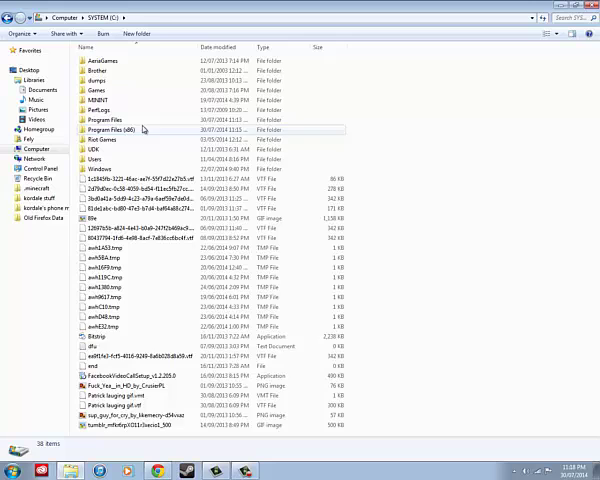
pyautogui.doubleClick(104, 120)
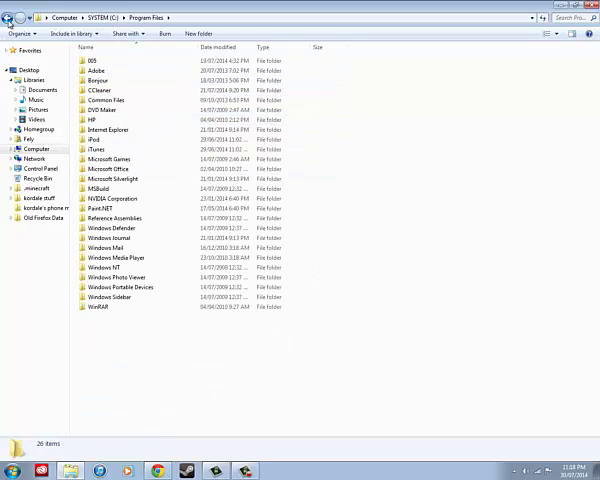
pyautogui.click(7, 18)
pyautogui.click(130, 132)
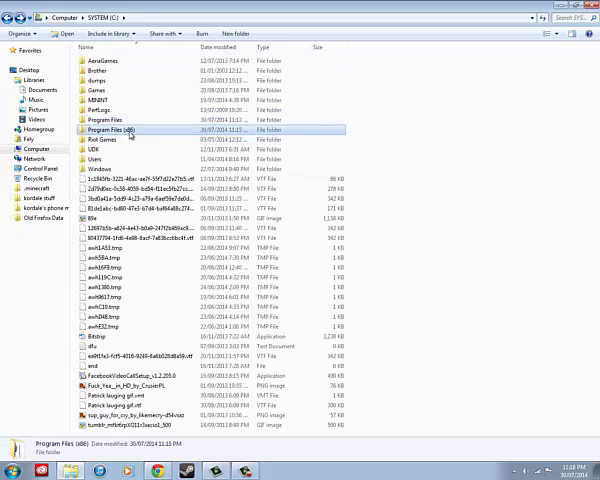
# Search drive C: for 'browse', listing 57 matching folders, then close the window.
pyautogui.click(575, 17)
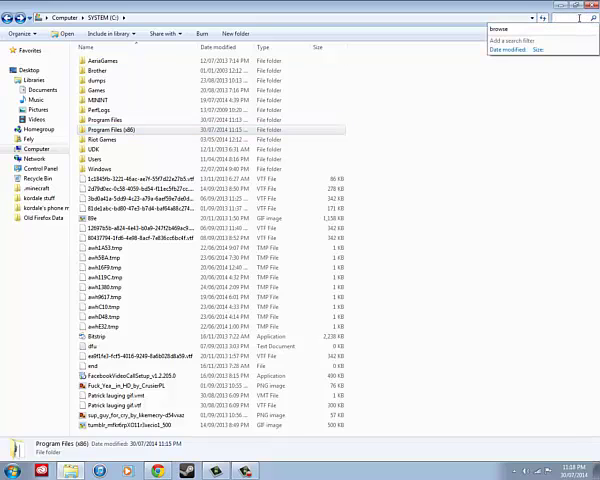
pyautogui.write('browse')
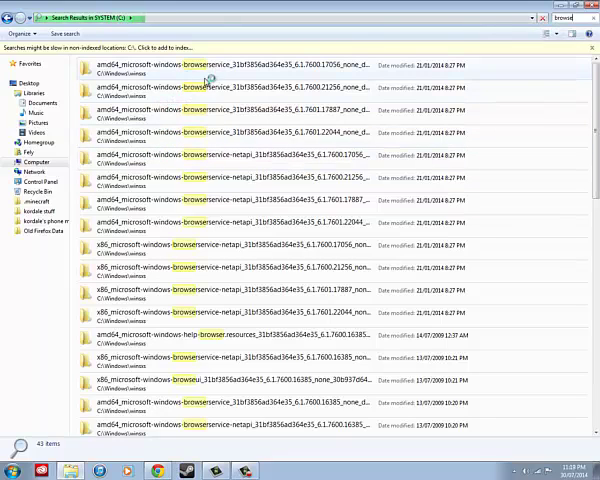
pyautogui.click(527, 468)
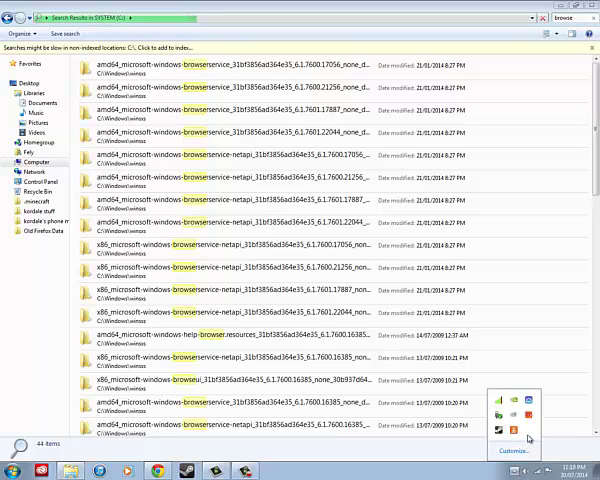
pyautogui.click(92, 72)
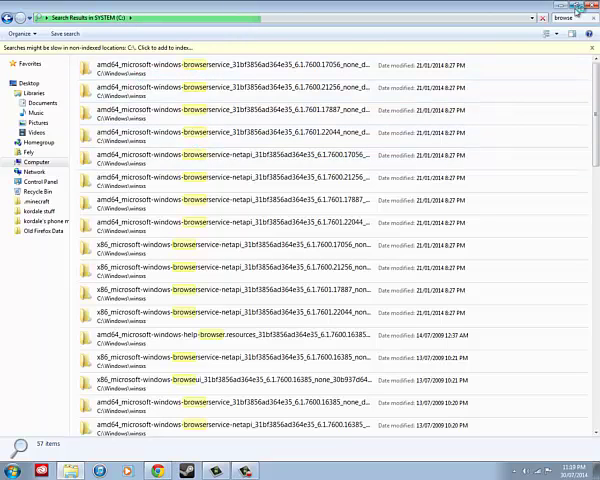
pyautogui.click(592, 6)
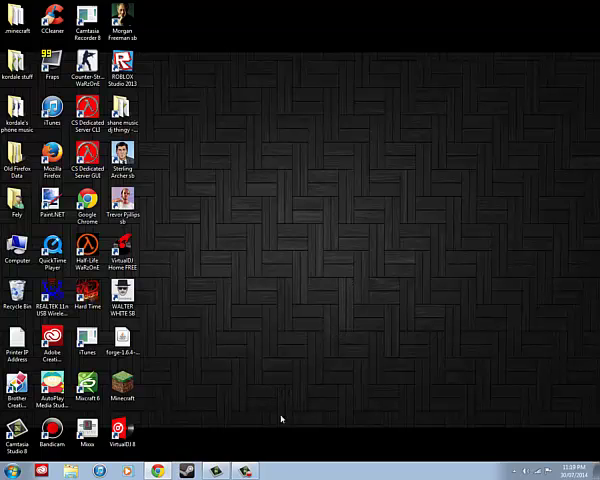
# Restore Chrome's 'rocket tab' Google results with Alt+Tab to check for ads.
pyautogui.hotkey('alt', 'Tab')
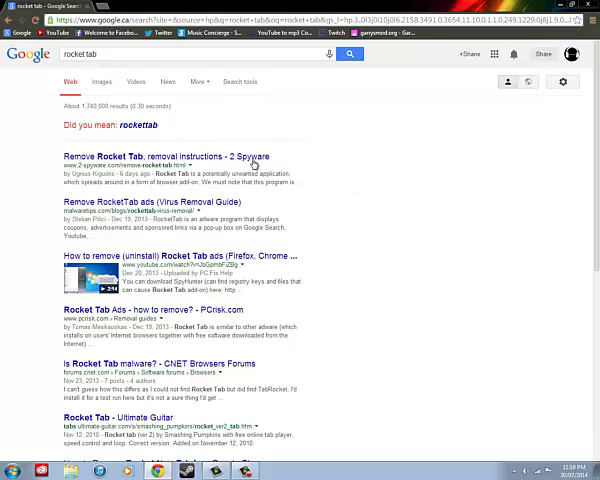
pyautogui.click(245, 471)
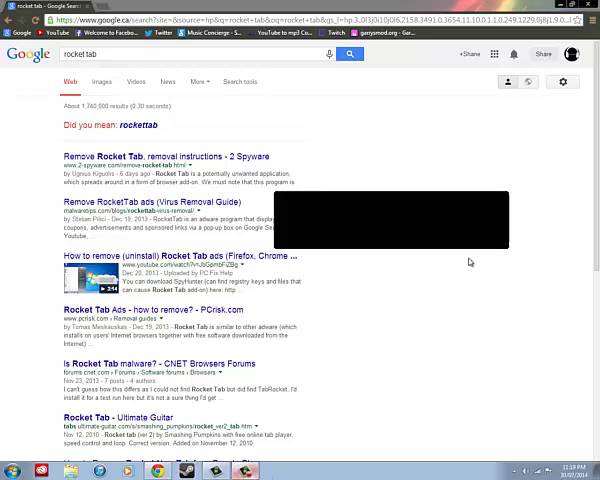